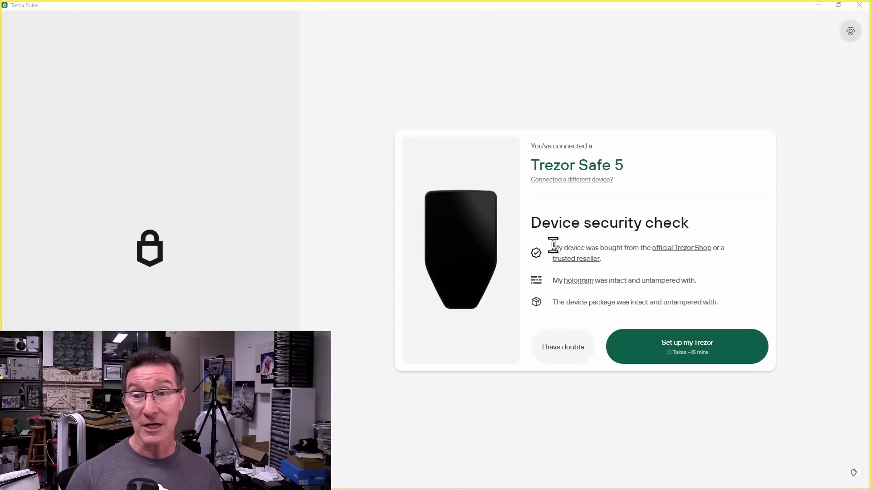
Review the device security check statements for the Trezor Safe 5 and start setting up the device
{"action": "left_click_drag", "start_coordinate": [554, 247], "coordinate": [635, 268]}
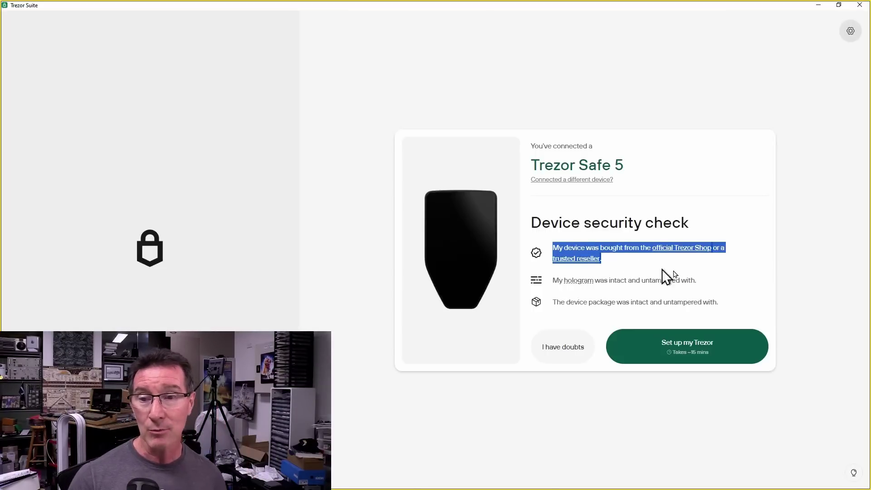
{"action": "left_click_drag", "start_coordinate": [710, 283], "coordinate": [734, 301]}
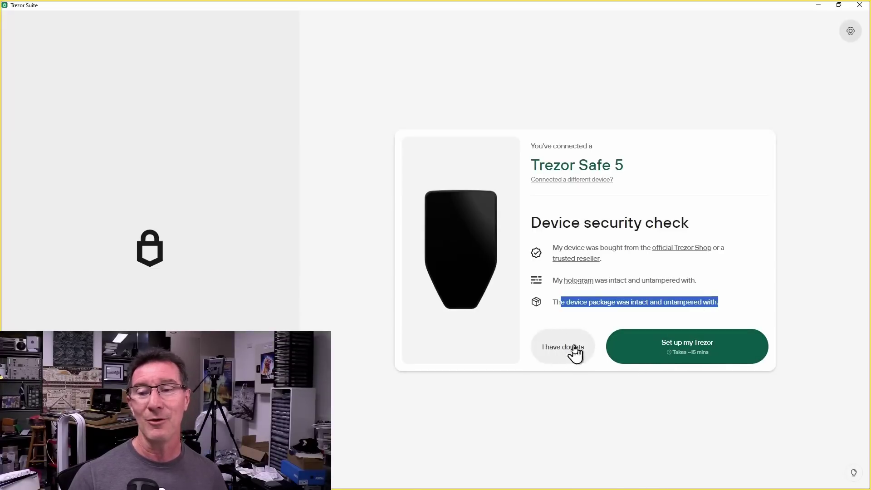
{"action": "left_click", "coordinate": [691, 353]}
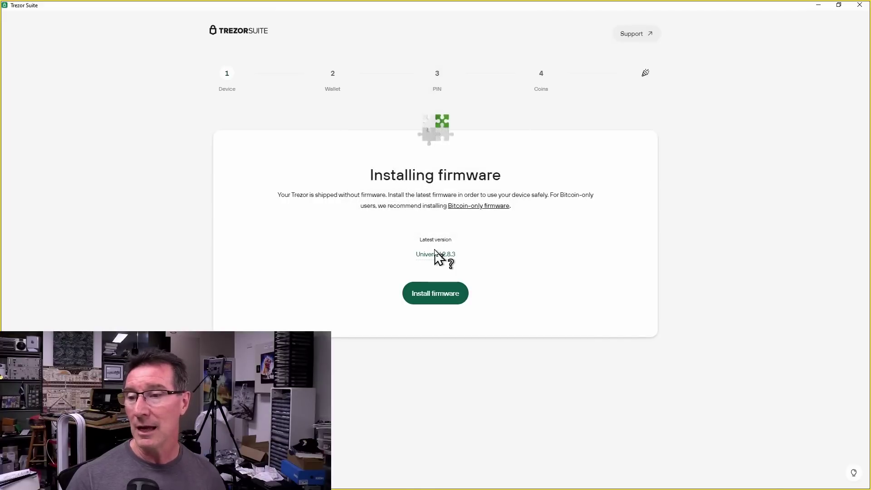
Install the latest Universal 2.8.3 firmware on the Trezor
{"action": "mouse_move", "coordinate": [435, 258]}
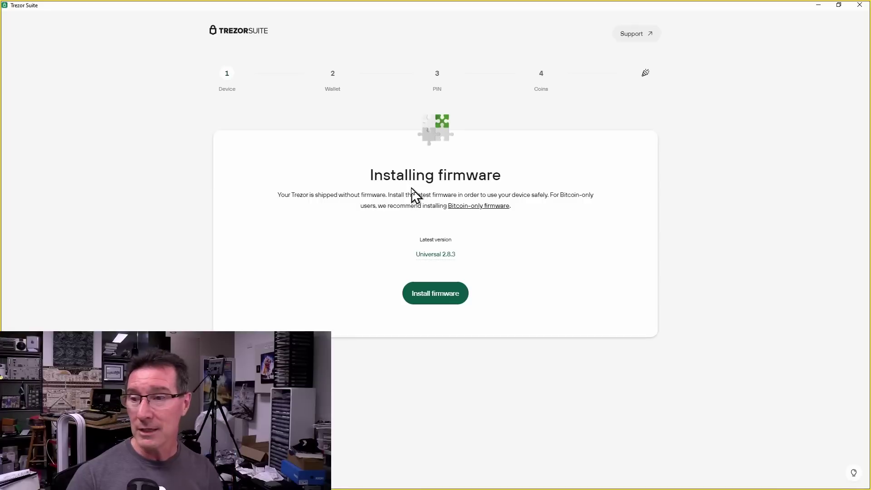
{"action": "left_click", "coordinate": [436, 299]}
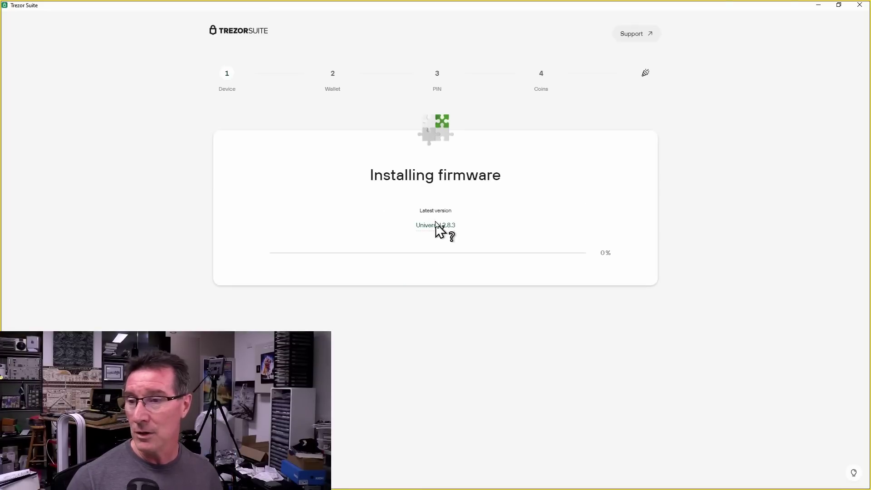
{"action": "mouse_move", "coordinate": [438, 226]}
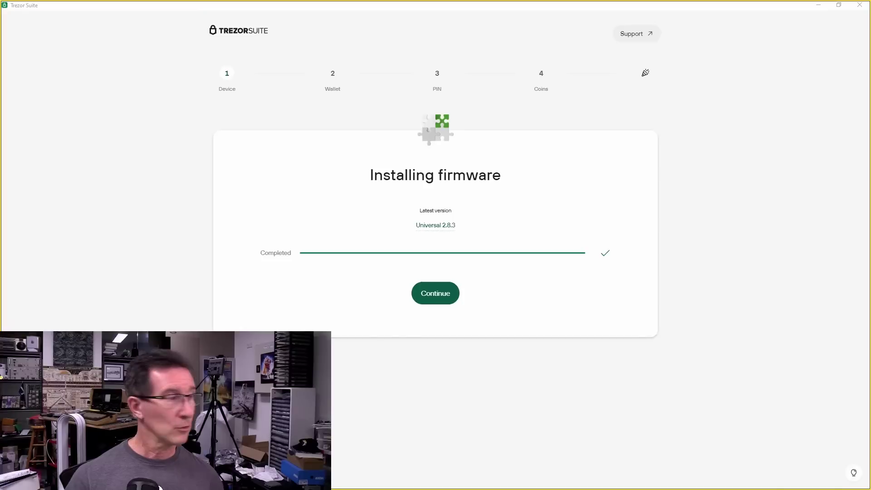
Switch to the browser with the trezor-hardware GitHub repository and open ts5_rev_f_schematics.pdf from the trezor_safe_5 electronics folder
{"action": "left_click_drag", "start_coordinate": [870, 53], "coordinate": [497, 62]}
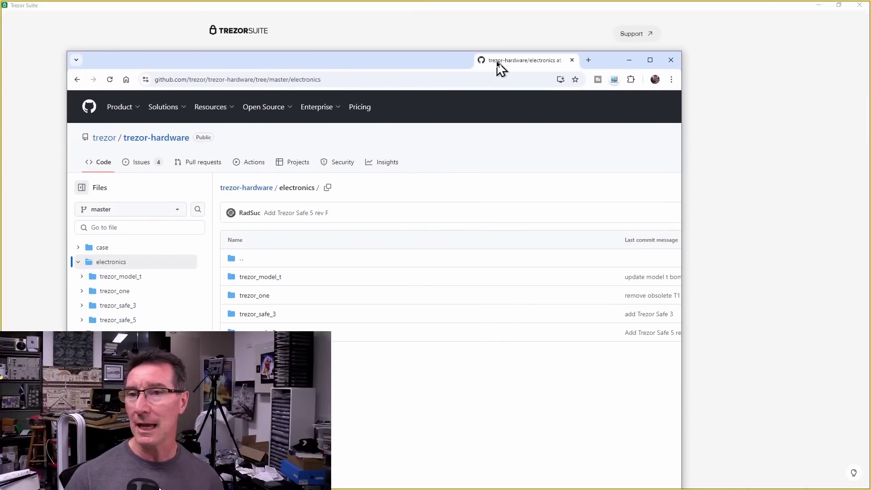
{"action": "left_click", "coordinate": [650, 59]}
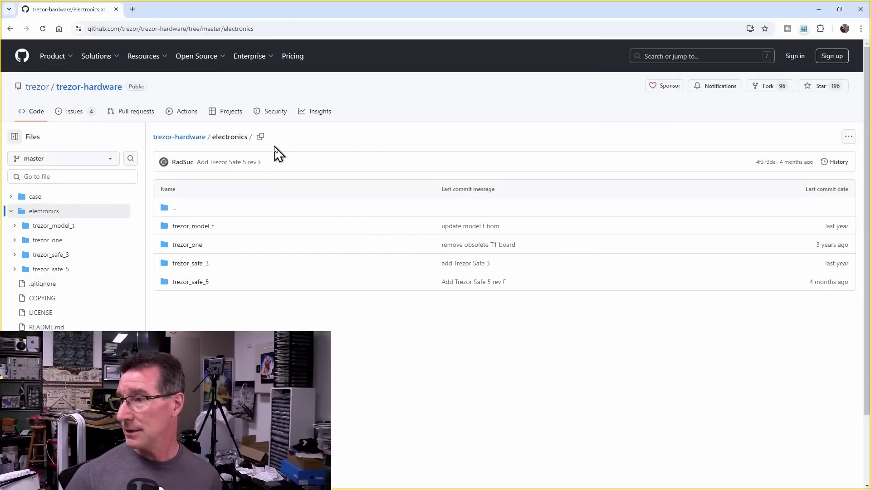
{"action": "left_click", "coordinate": [197, 282]}
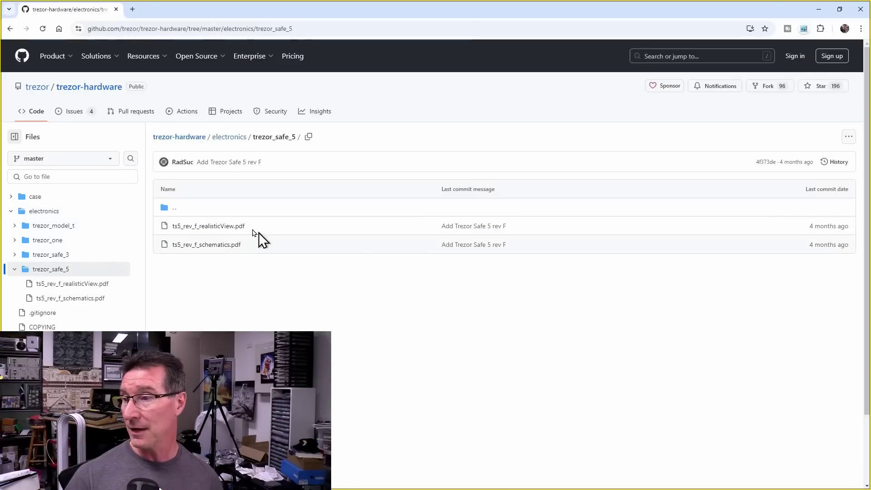
{"action": "left_click", "coordinate": [220, 244]}
Look through both schematic sheets and highlight the microcontroller's part number beneath its Supply block on the first sheet
{"action": "scroll", "coordinate": [420, 296], "scroll_direction": "down", "scroll_amount": 2}
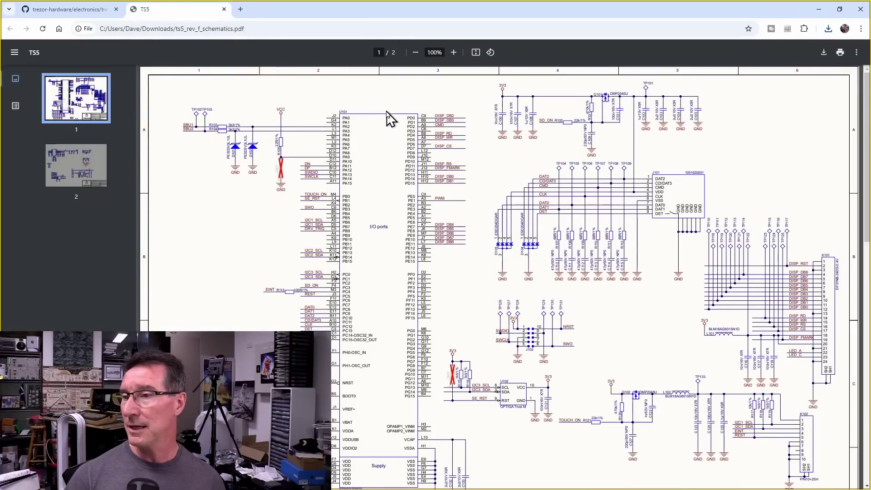
{"action": "scroll", "coordinate": [390, 350], "scroll_direction": "down", "scroll_amount": 2}
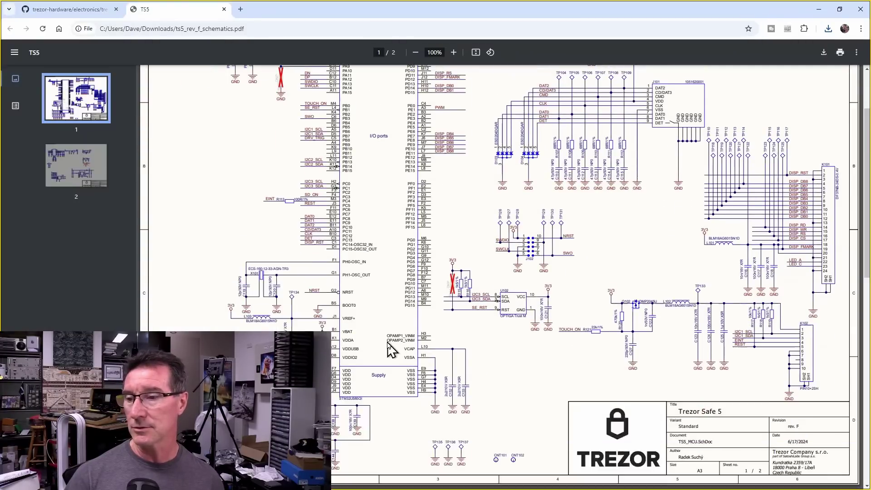
{"action": "scroll", "coordinate": [390, 350], "scroll_direction": "down", "scroll_amount": 7}
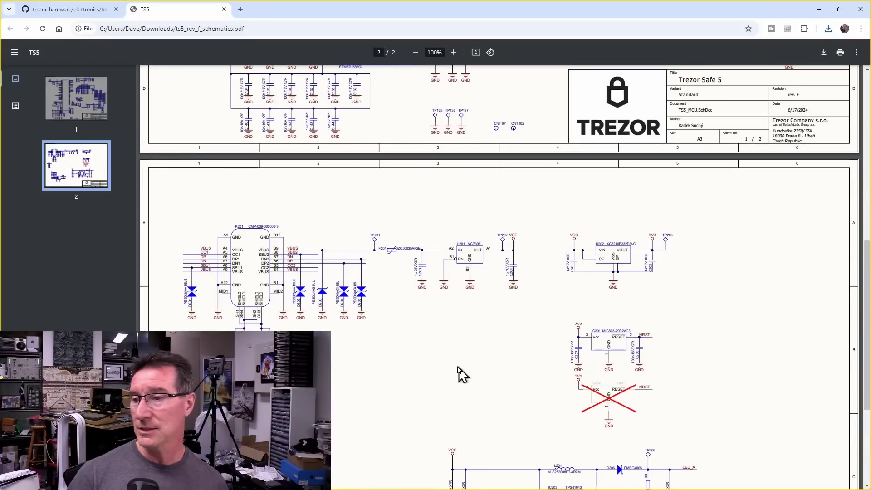
{"action": "scroll", "coordinate": [355, 297], "scroll_direction": "up", "scroll_amount": 9}
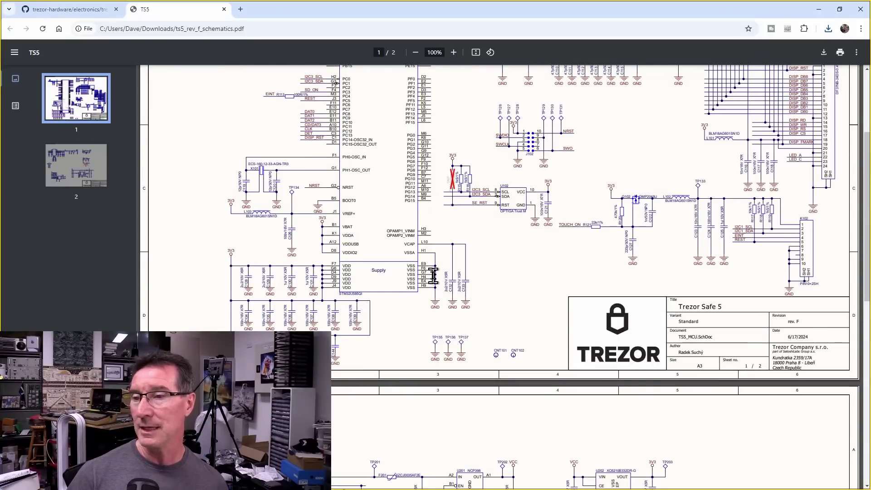
{"action": "scroll", "coordinate": [574, 243], "scroll_direction": "up", "scroll_amount": 5}
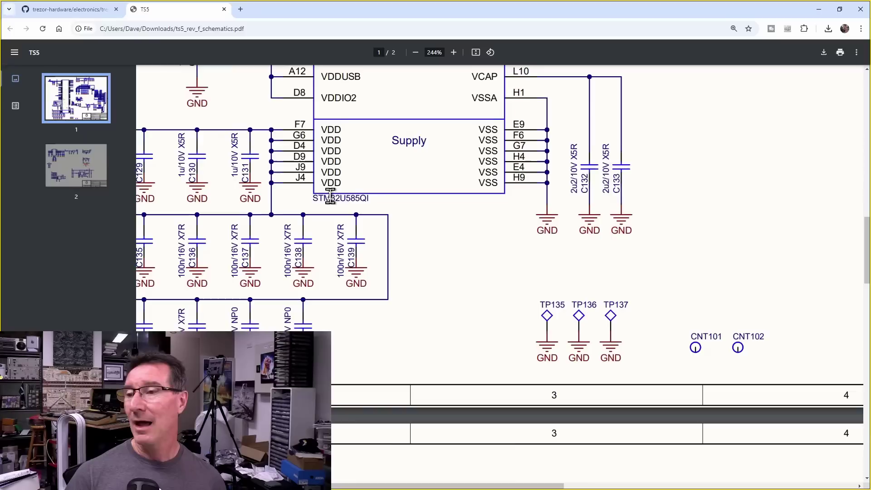
{"action": "double_click", "coordinate": [332, 198]}
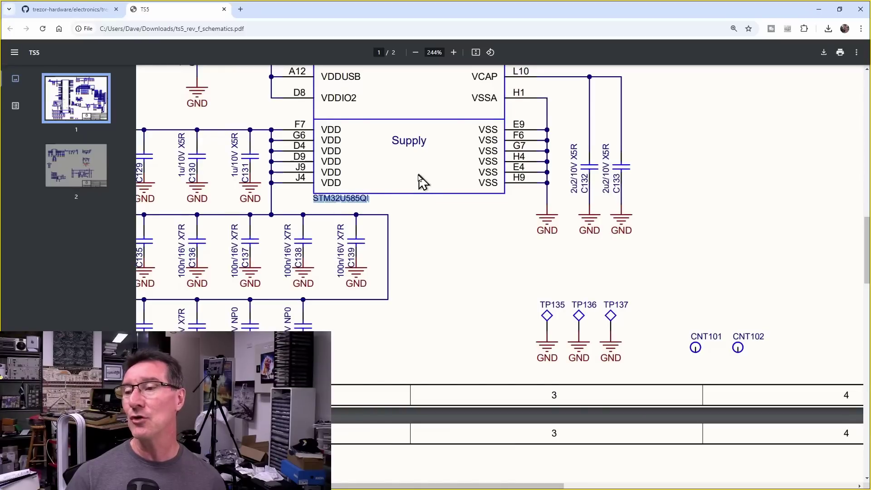
Examine the rest of the first schematic sheet, from the microcontroller's I/O ports to the connectors and the chip U102
{"action": "scroll", "coordinate": [442, 176], "scroll_direction": "down", "scroll_amount": 4}
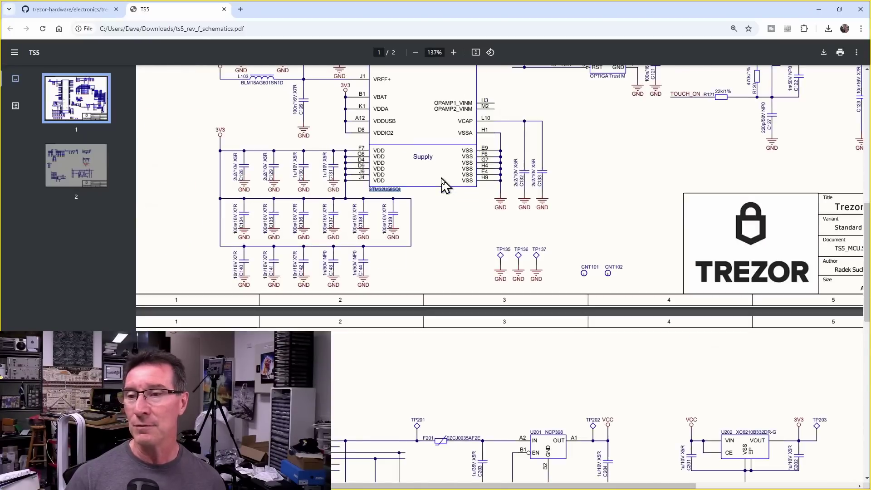
{"action": "scroll", "coordinate": [441, 177], "scroll_direction": "up", "scroll_amount": 5}
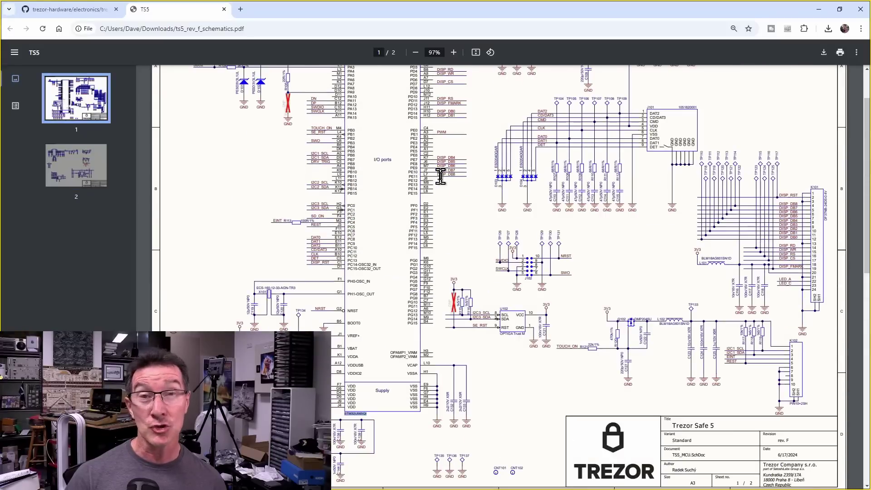
{"action": "scroll", "coordinate": [440, 177], "scroll_direction": "up", "scroll_amount": 2}
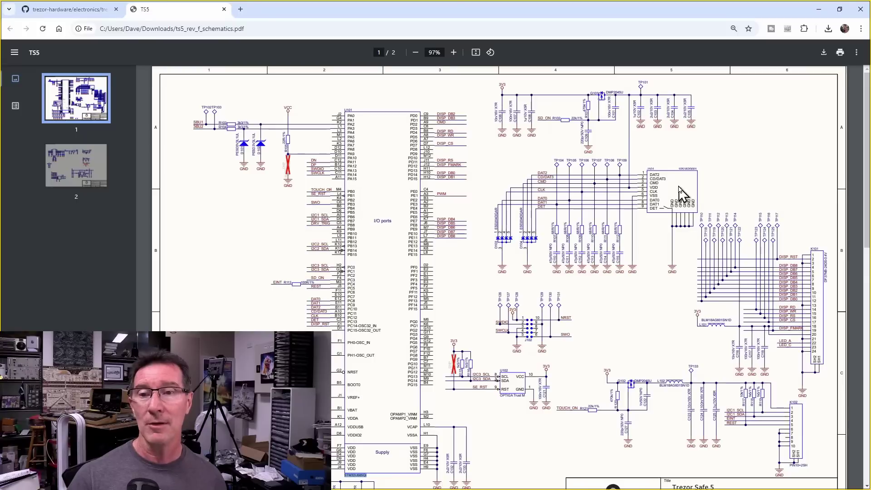
{"action": "scroll", "coordinate": [685, 171], "scroll_direction": "up", "scroll_amount": 1, "text": "ctrl"}
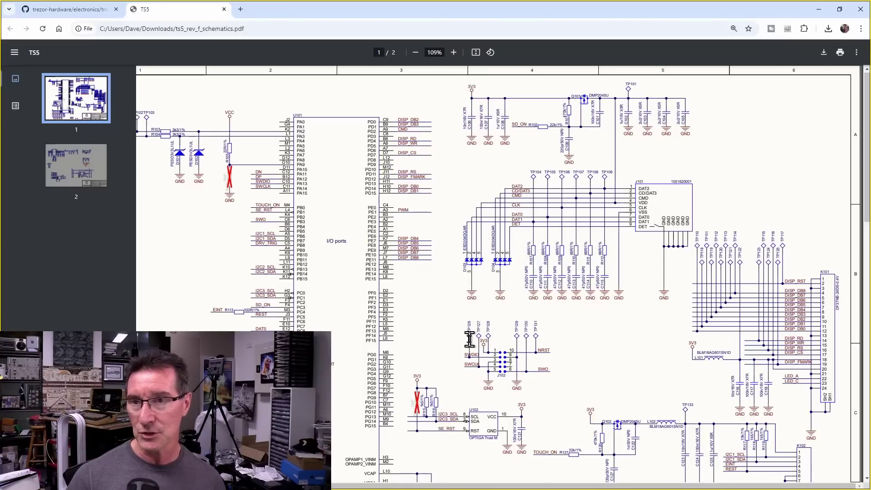
{"action": "scroll", "coordinate": [483, 345], "scroll_direction": "down", "scroll_amount": 4}
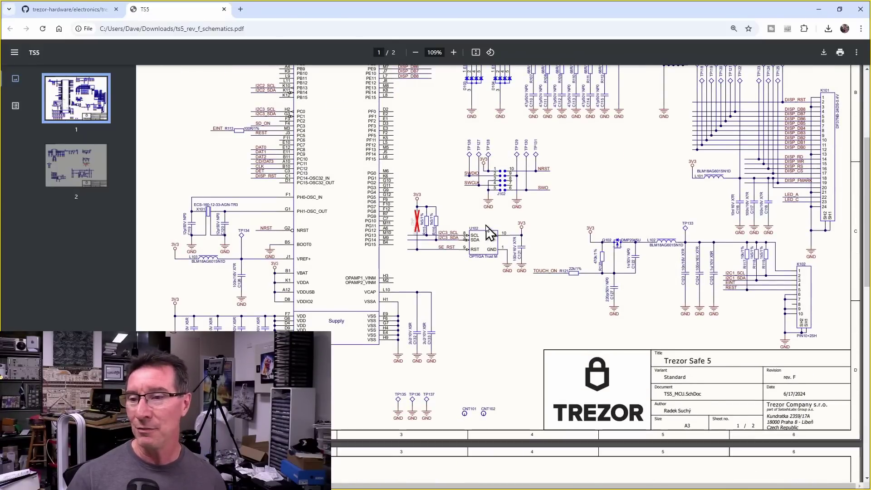
Search the web for the OPTIGA Trust M chip labelled at U102 and open Infineon's OPTIGA TRUST M SLS32AIA product page
{"action": "scroll", "coordinate": [483, 249], "scroll_direction": "up", "scroll_amount": 5}
{"action": "left_click_drag", "start_coordinate": [445, 269], "coordinate": [525, 268]}
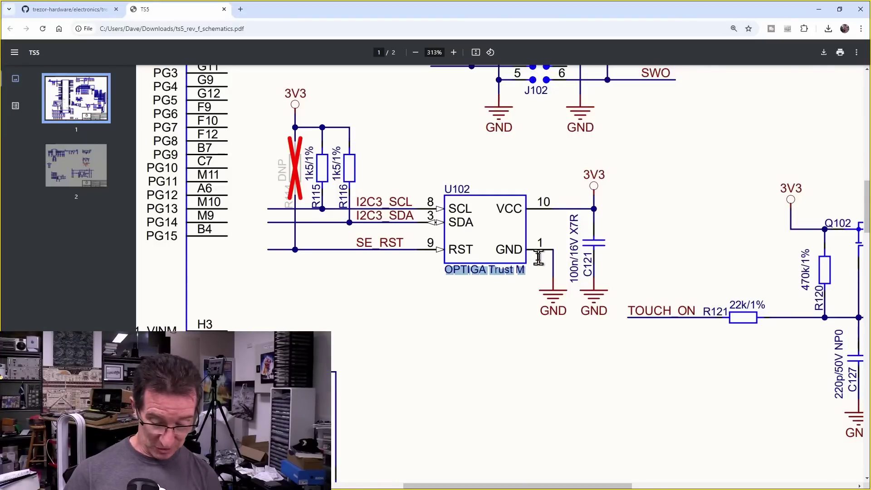
{"action": "left_click_drag", "start_coordinate": [522, 269], "coordinate": [242, 10]}
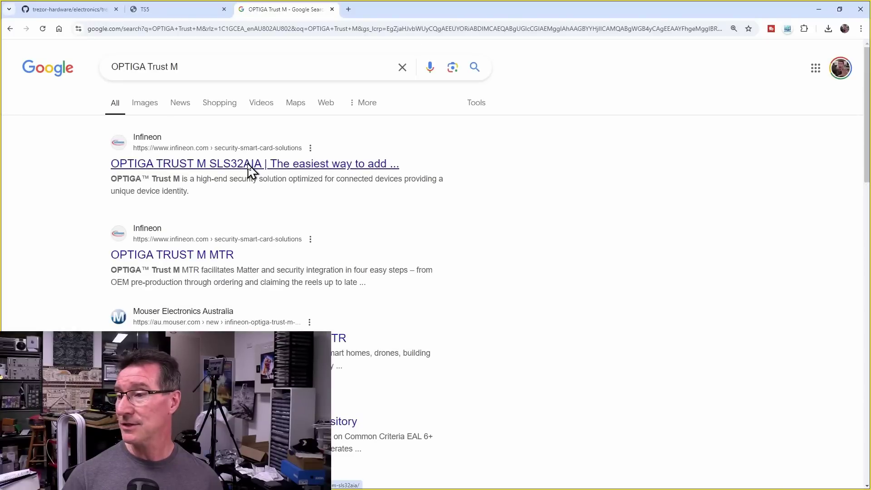
{"action": "left_click", "coordinate": [248, 168]}
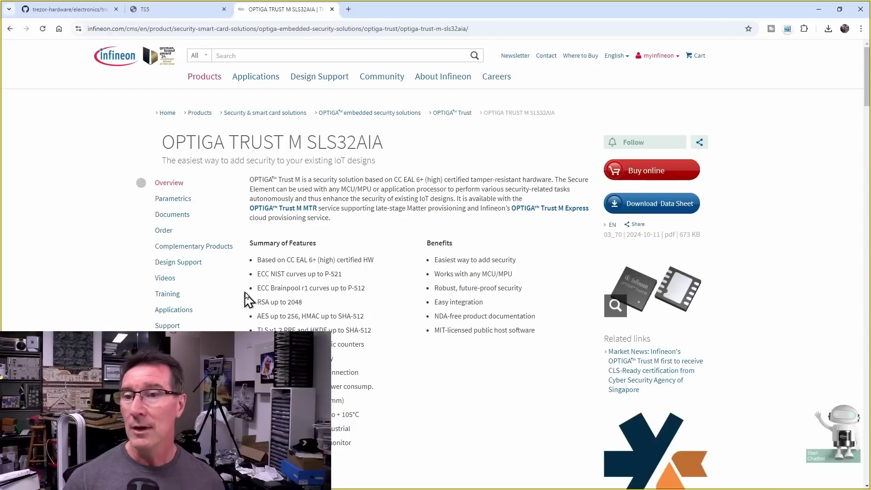
Read the chip's product description and Summary of Features, highlighting the certification and cryptography entries and checking the lifetime entry
{"action": "left_click_drag", "start_coordinate": [448, 180], "coordinate": [563, 178]}
{"action": "left_click_drag", "start_coordinate": [419, 179], "coordinate": [403, 173]}
{"action": "left_click", "coordinate": [410, 182]}
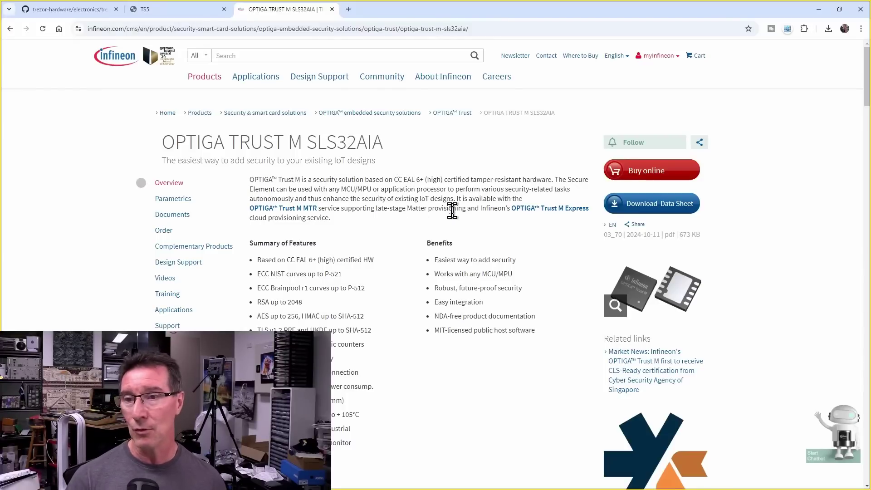
{"action": "scroll", "coordinate": [367, 198], "scroll_direction": "down", "scroll_amount": 3}
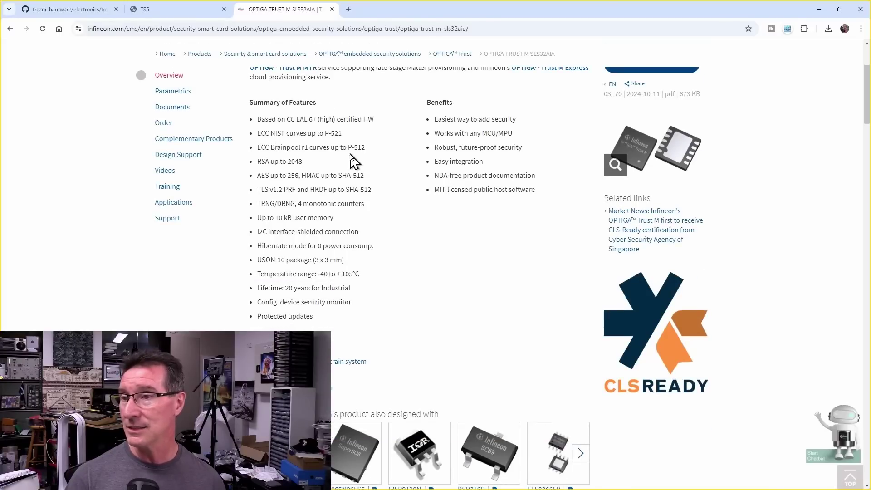
{"action": "left_click_drag", "start_coordinate": [257, 119], "coordinate": [366, 205]}
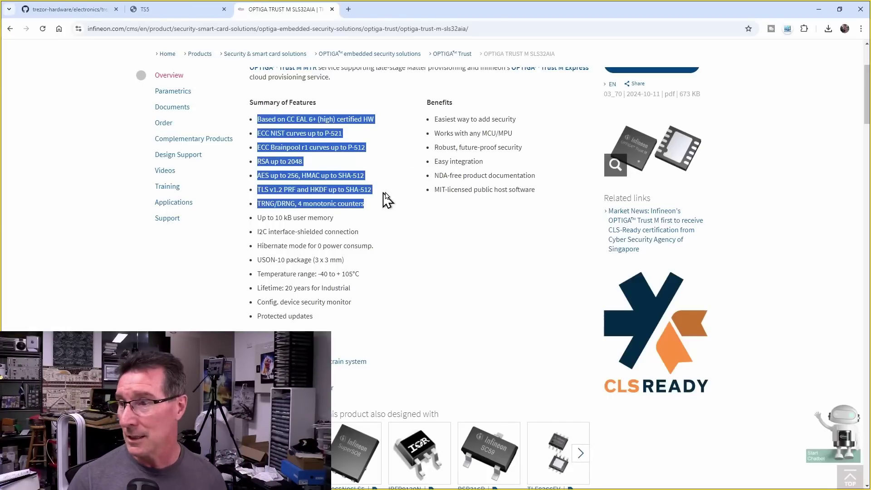
{"action": "left_click", "coordinate": [279, 287]}
{"action": "left_click_drag", "start_coordinate": [286, 288], "coordinate": [352, 289]}
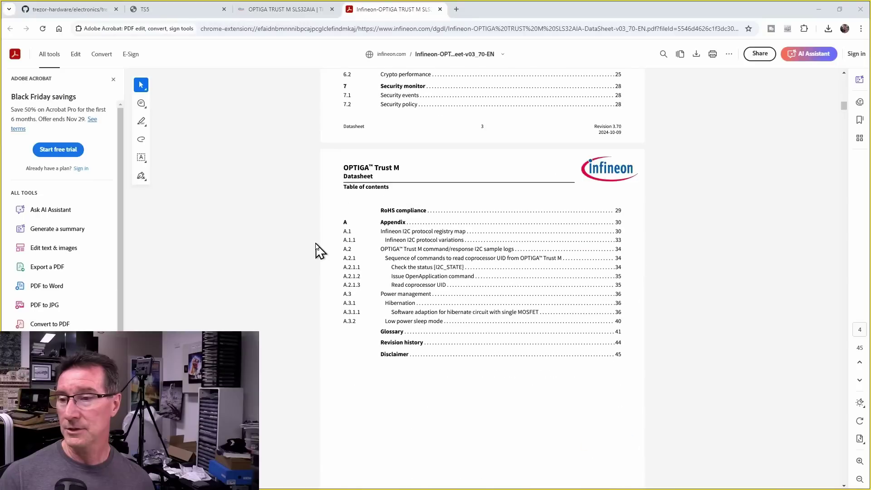
Skim the OPTIGA Trust M datasheet from the table of contents through the block diagram, pinout and technical data to the Security policy section
{"action": "scroll", "coordinate": [318, 250], "scroll_direction": "down", "scroll_amount": 15}
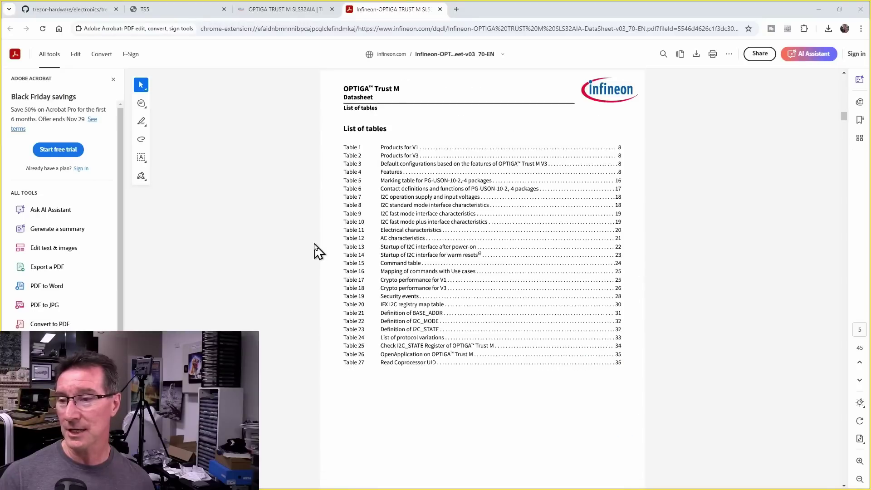
{"action": "scroll", "coordinate": [317, 250], "scroll_direction": "down", "scroll_amount": 8}
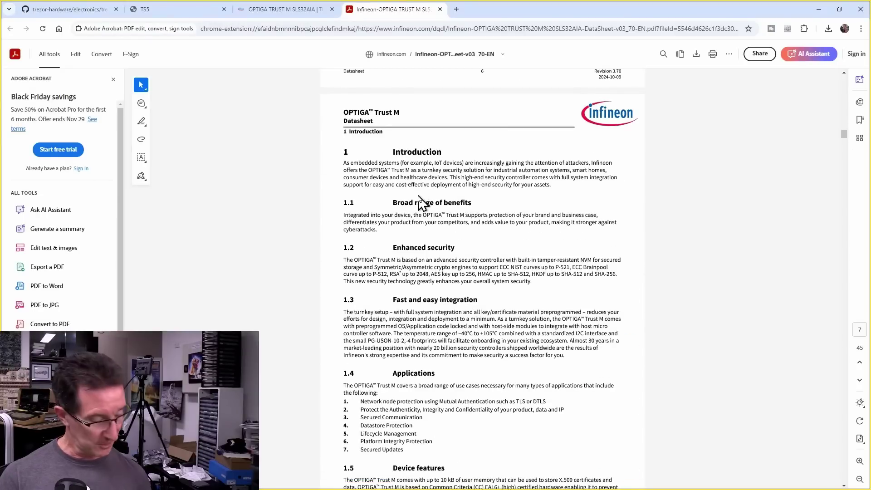
{"action": "scroll", "coordinate": [420, 202], "scroll_direction": "down", "scroll_amount": 8}
{"action": "scroll", "coordinate": [421, 203], "scroll_direction": "down", "scroll_amount": 20}
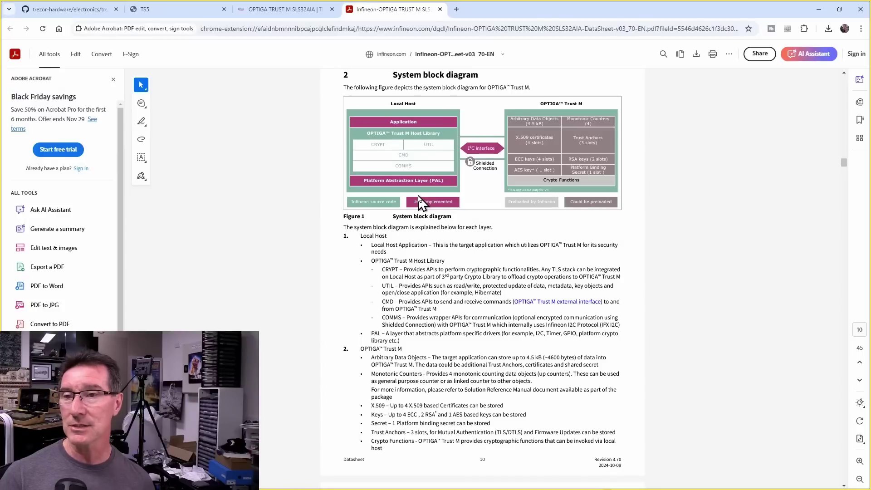
{"action": "scroll", "coordinate": [420, 202], "scroll_direction": "down", "scroll_amount": 20}
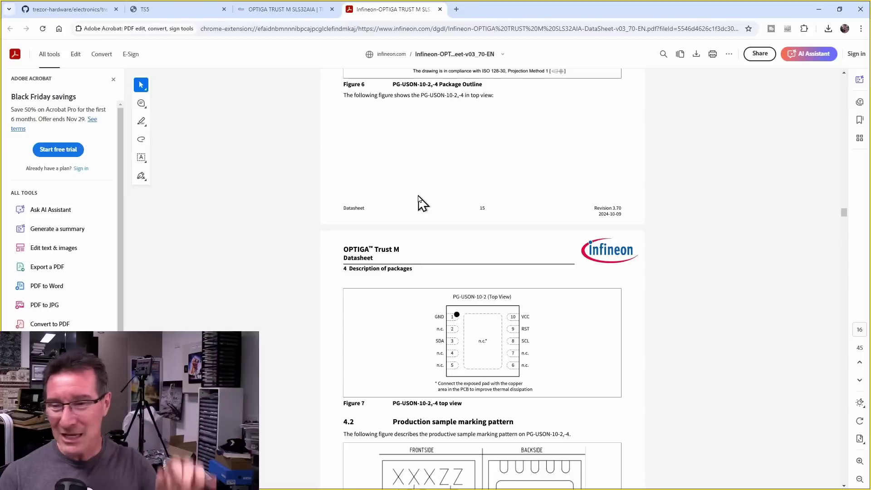
{"action": "scroll", "coordinate": [420, 203], "scroll_direction": "down", "scroll_amount": 12}
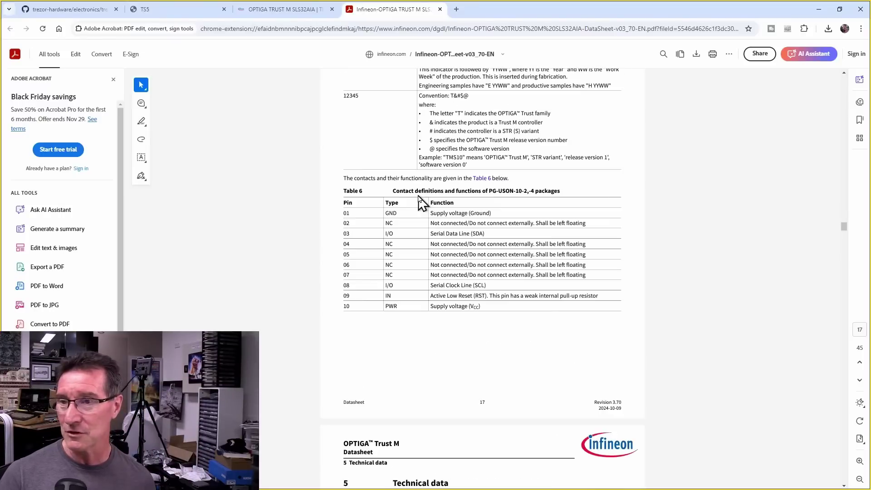
{"action": "scroll", "coordinate": [420, 202], "scroll_direction": "down", "scroll_amount": 20}
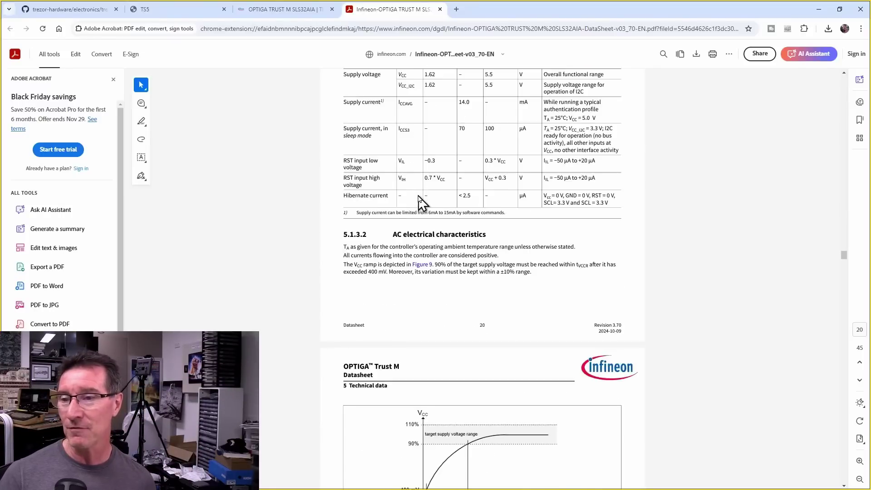
{"action": "scroll", "coordinate": [421, 202], "scroll_direction": "down", "scroll_amount": 8}
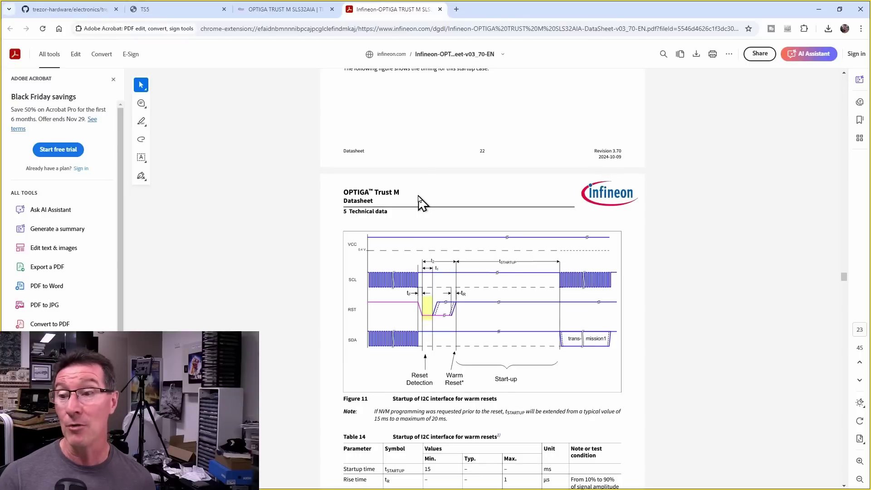
{"action": "scroll", "coordinate": [421, 202], "scroll_direction": "down", "scroll_amount": 20}
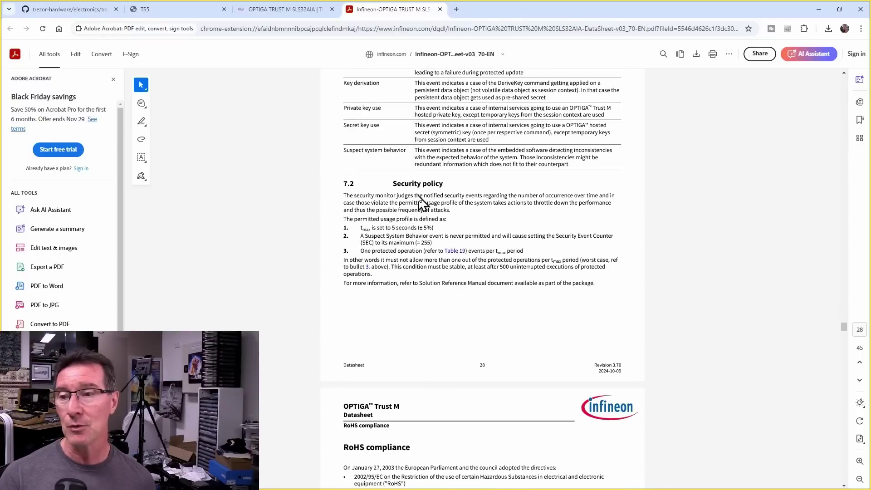
Skim the rest of the OPTIGA Trust M datasheet from the Security policy section through the Power management appendix
{"action": "scroll", "coordinate": [420, 202], "scroll_direction": "down", "scroll_amount": 20}
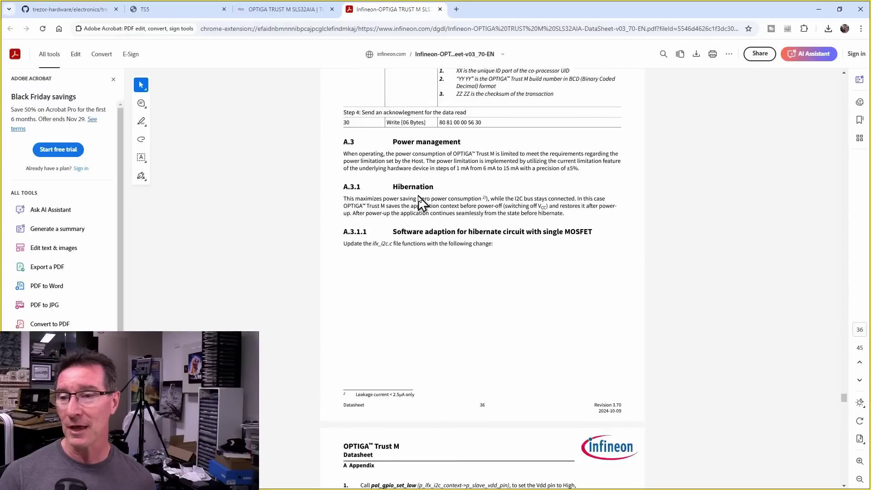
{"action": "scroll", "coordinate": [421, 203], "scroll_direction": "down", "scroll_amount": 20}
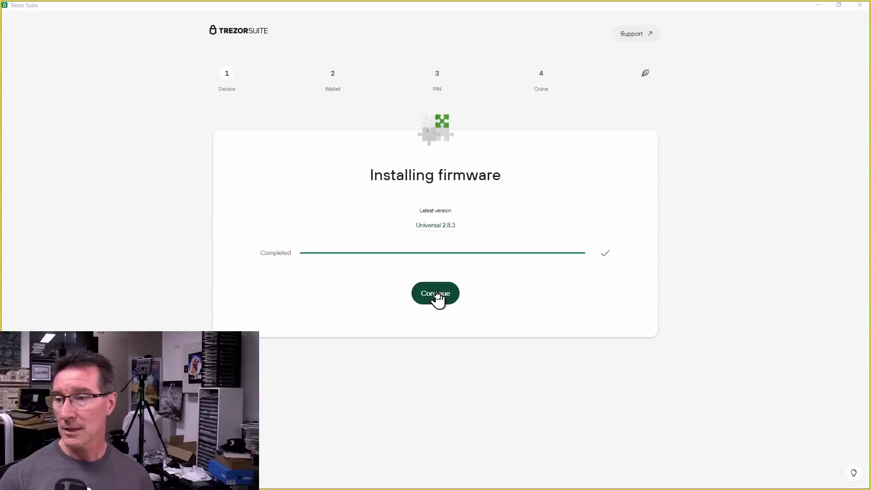
Return to Trezor Suite, continue past the firmware installation and complete the device authenticity check
{"action": "left_click", "coordinate": [437, 295]}
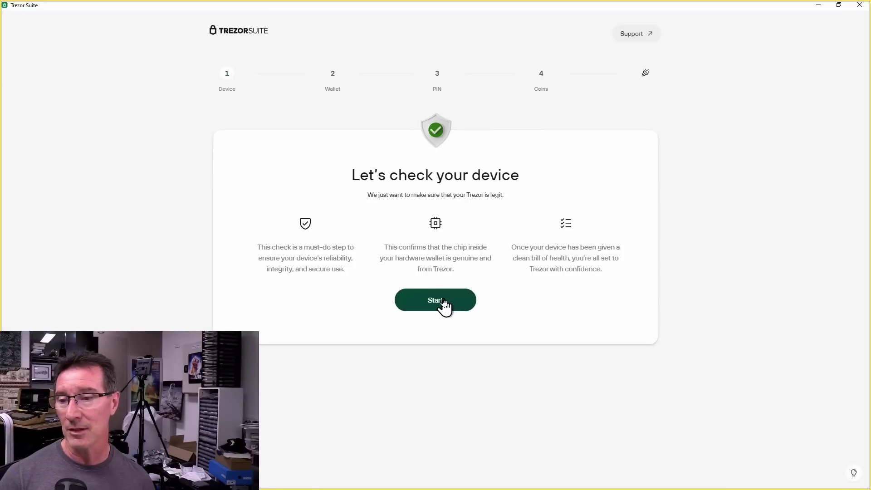
{"action": "left_click", "coordinate": [443, 298]}
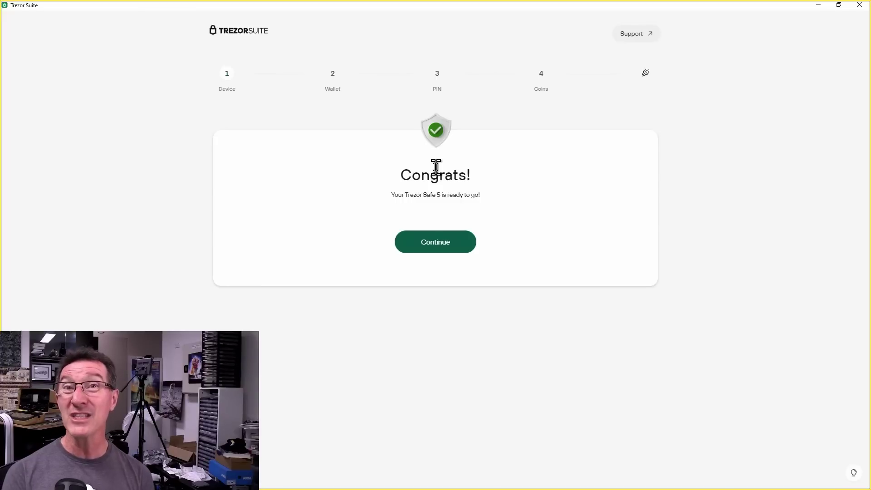
{"action": "left_click", "coordinate": [437, 245]}
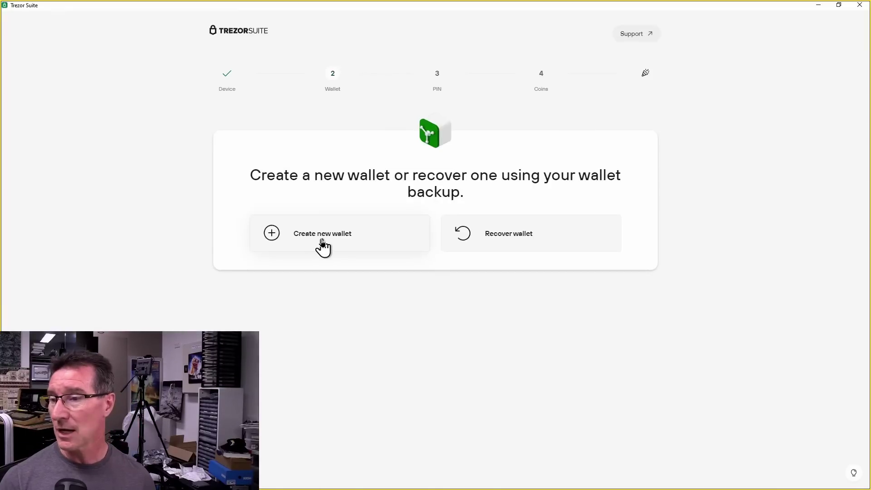
Create a new wallet with the default 20-word Single-share Backup type
{"action": "left_click", "coordinate": [325, 240]}
{"action": "left_click", "coordinate": [415, 244]}
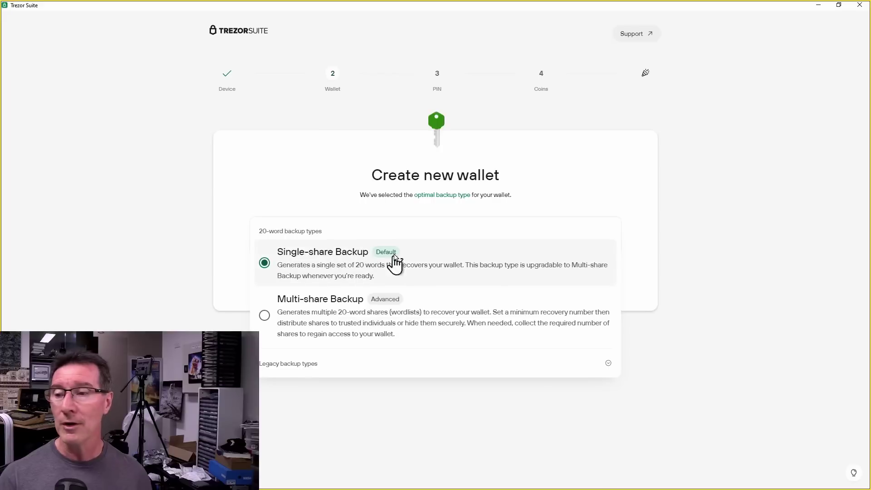
{"action": "mouse_move", "coordinate": [396, 250]}
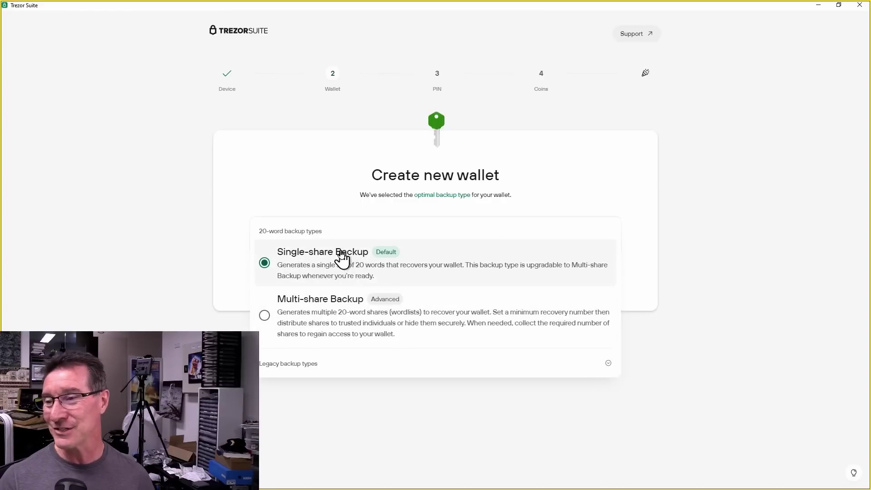
{"action": "left_click", "coordinate": [298, 386]}
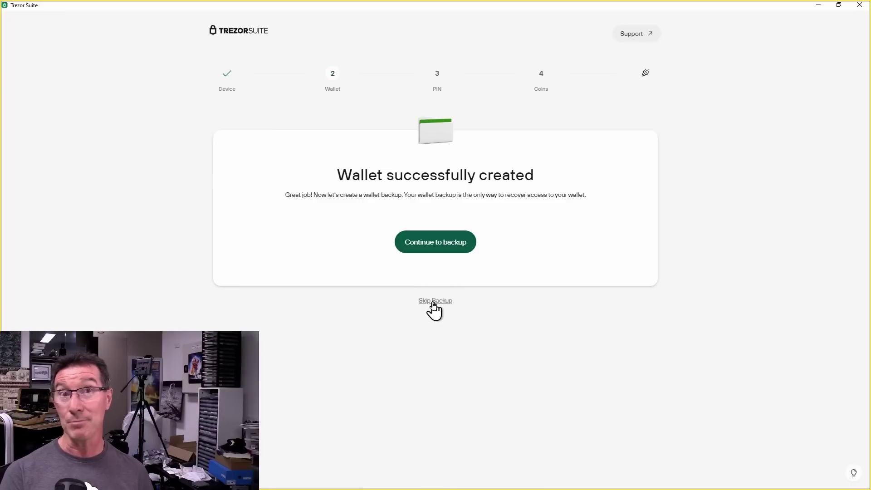
Acknowledge all three wallet backup instructions and create the wallet backup
{"action": "left_click", "coordinate": [432, 245]}
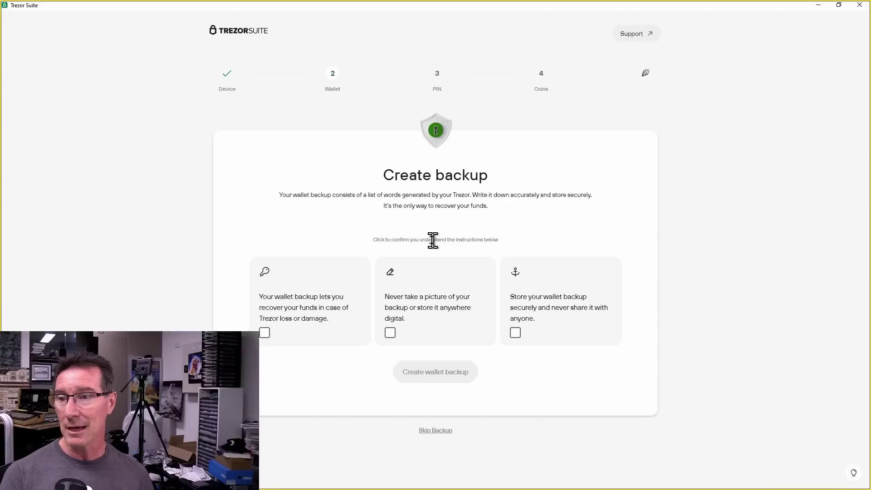
{"action": "left_click", "coordinate": [263, 335]}
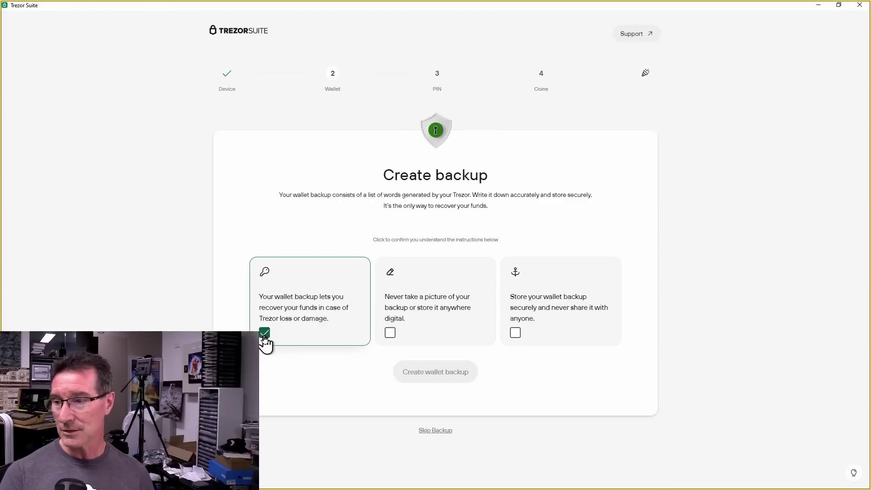
{"action": "left_click", "coordinate": [391, 335]}
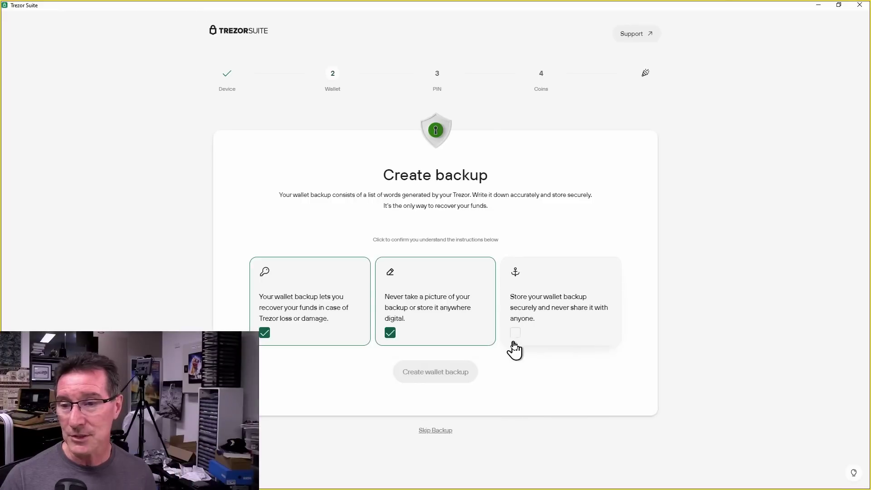
{"action": "left_click", "coordinate": [515, 335]}
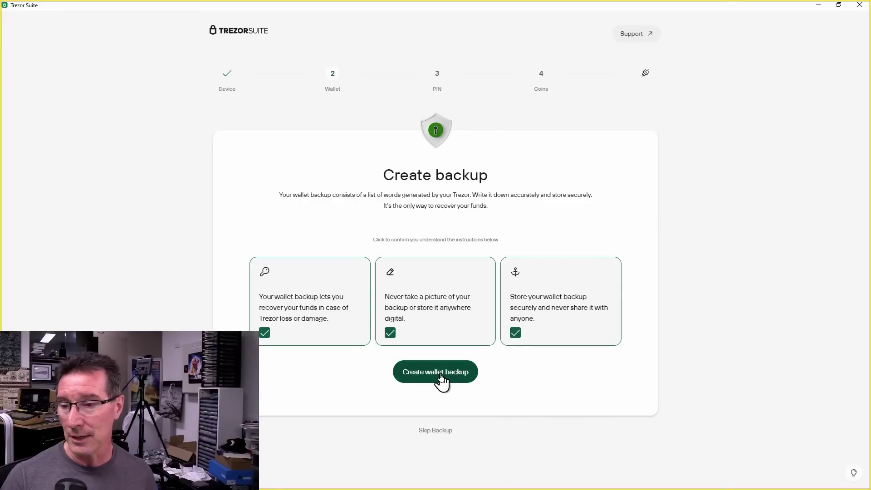
{"action": "left_click", "coordinate": [438, 379]}
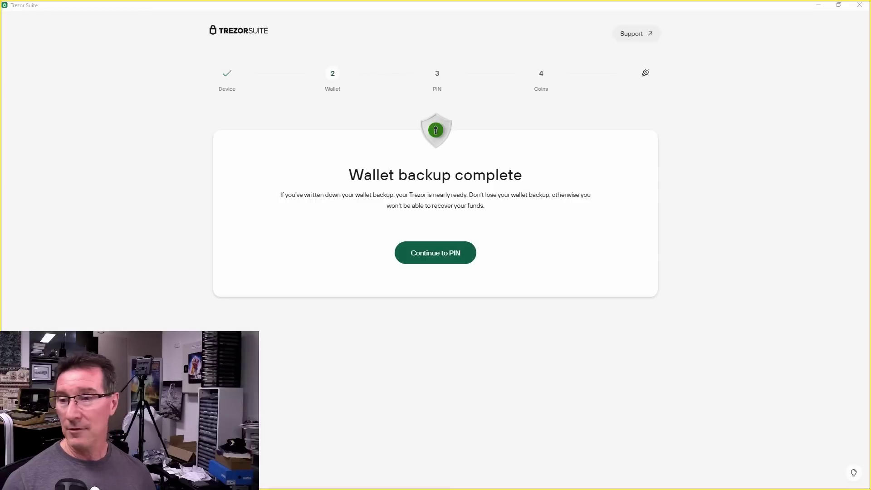
Continue from the completed backup to PIN protection and set a device PIN
{"action": "left_click", "coordinate": [435, 257]}
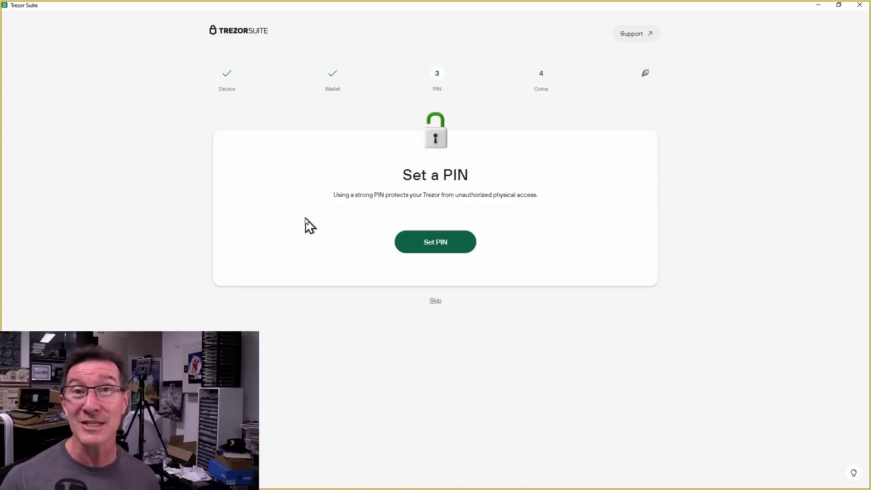
{"action": "left_click", "coordinate": [438, 243]}
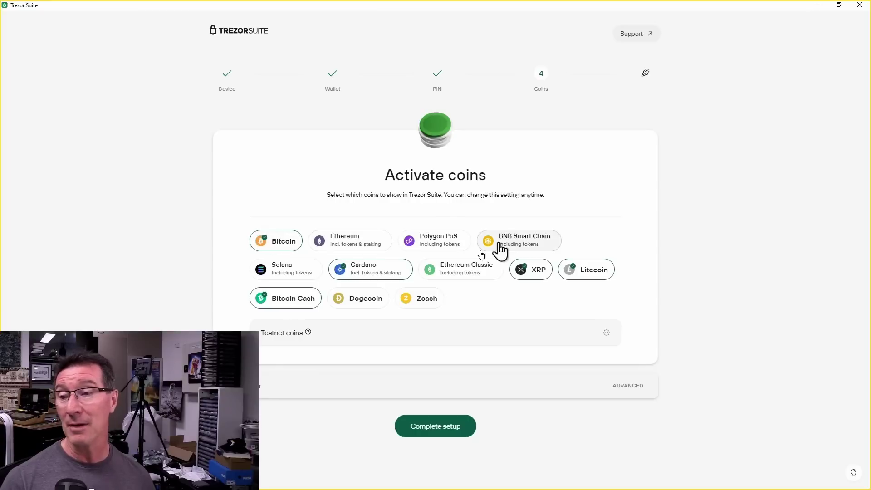
Complete the setup with Bitcoin, Cardano, XRP, Litecoin and Bitcoin Cash as active coins and go to the Trezor Suite dashboard
{"action": "left_click", "coordinate": [362, 272]}
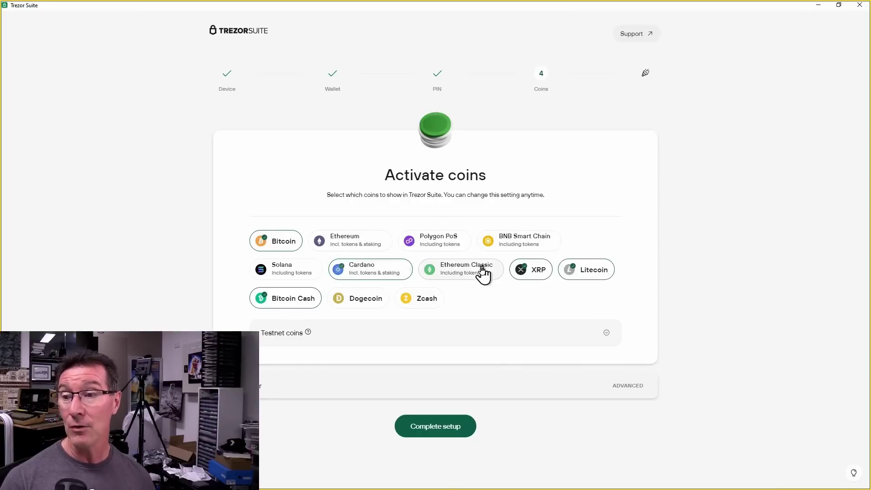
{"action": "left_click", "coordinate": [527, 271]}
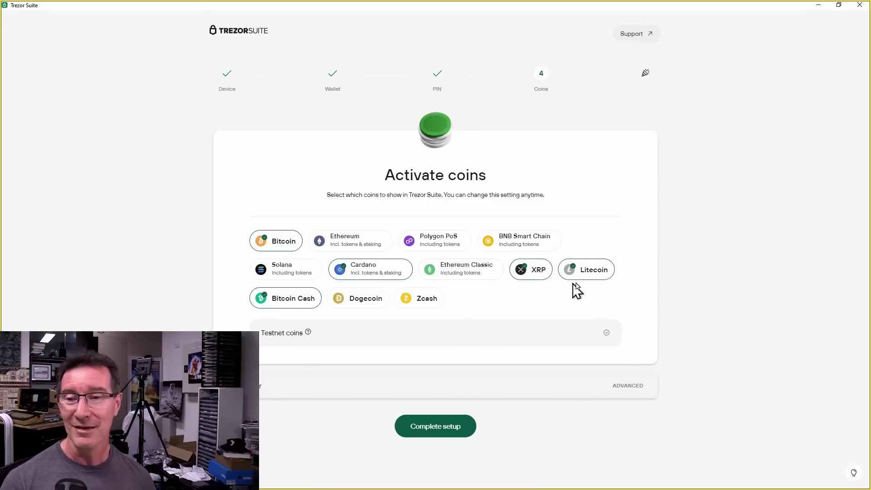
{"action": "left_click", "coordinate": [282, 299]}
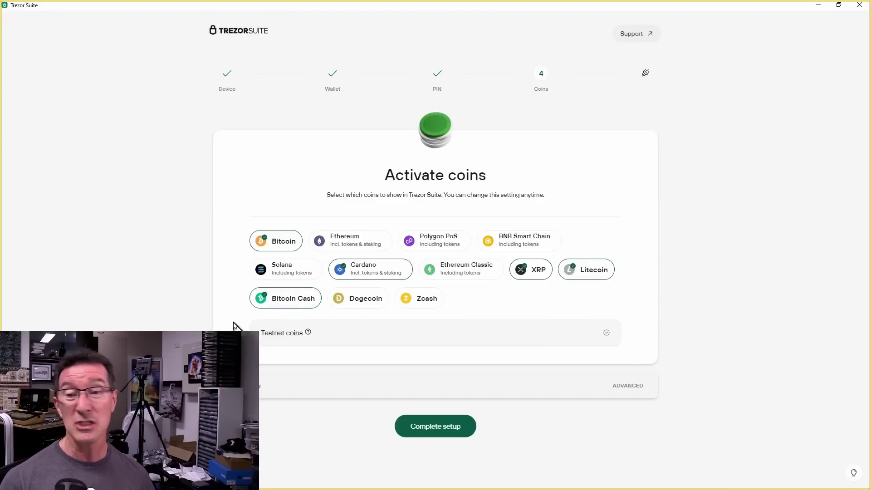
{"action": "left_click", "coordinate": [436, 428]}
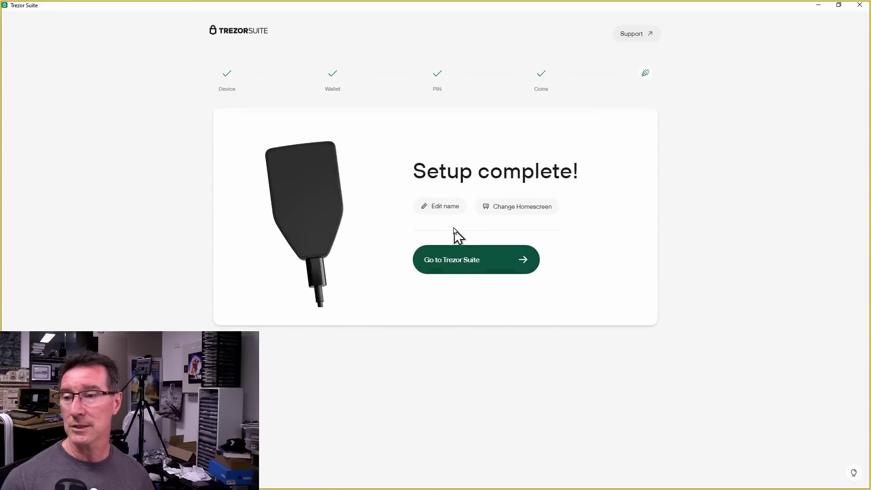
{"action": "left_click", "coordinate": [442, 208]}
{"action": "left_click", "coordinate": [458, 256]}
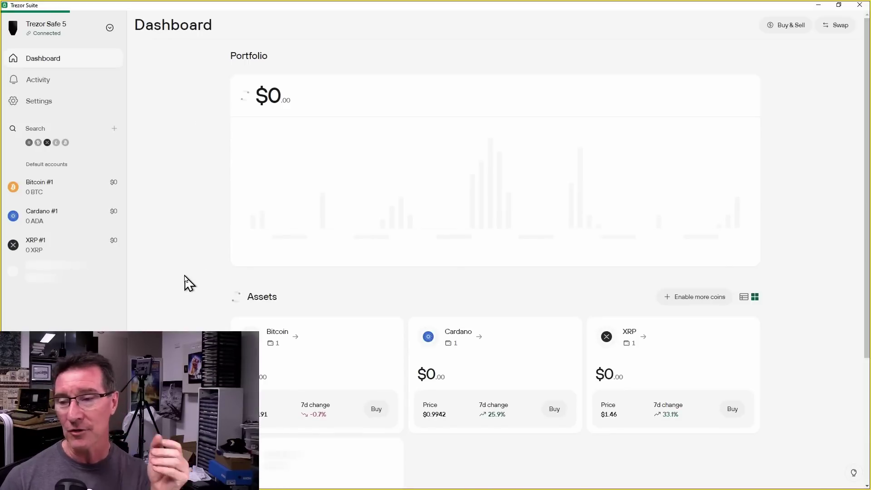
Look over the dashboard's portfolio and the asset cards of the activated coins
{"action": "scroll", "coordinate": [186, 283], "scroll_direction": "down", "scroll_amount": 1}
{"action": "scroll", "coordinate": [186, 288], "scroll_direction": "down", "scroll_amount": 1}
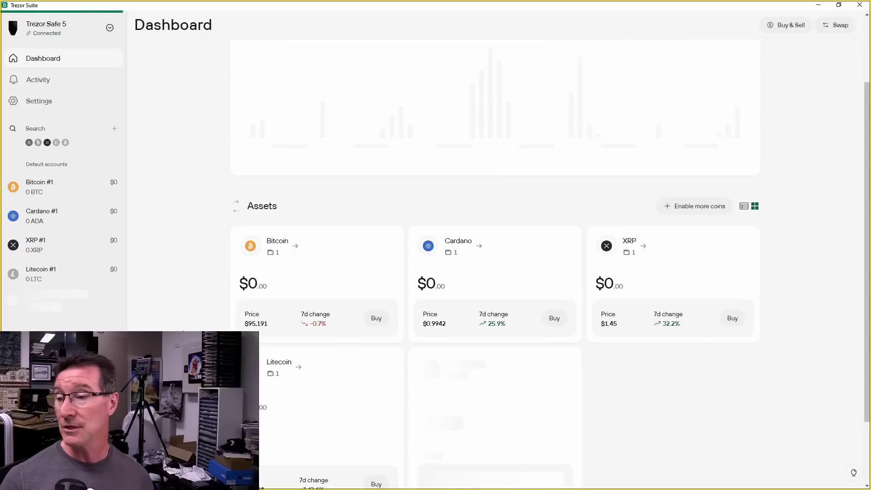
{"action": "scroll", "coordinate": [193, 308], "scroll_direction": "down", "scroll_amount": 2}
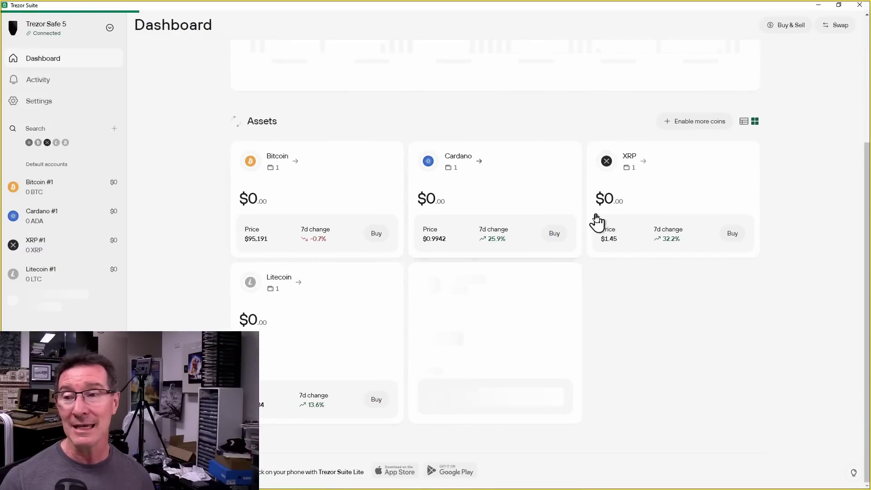
{"action": "scroll", "coordinate": [202, 222], "scroll_direction": "up", "scroll_amount": 4}
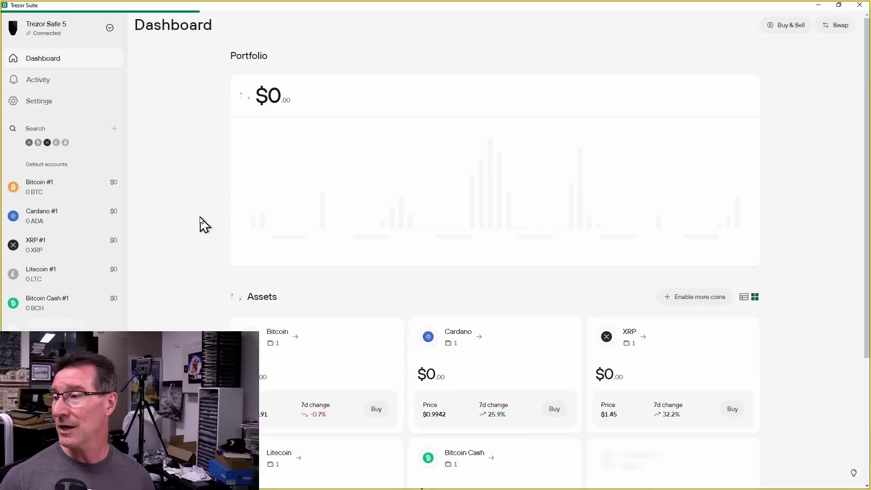